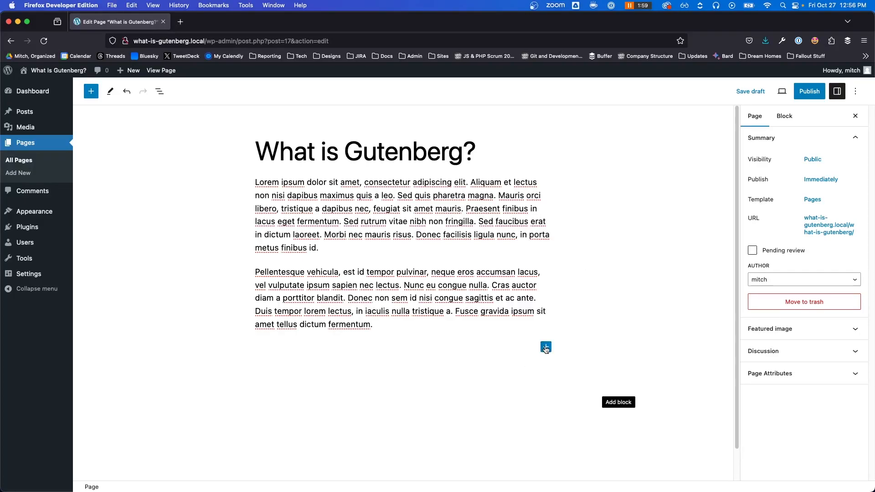
pyautogui.click(384, 246)
pyautogui.moveTo(407, 259)
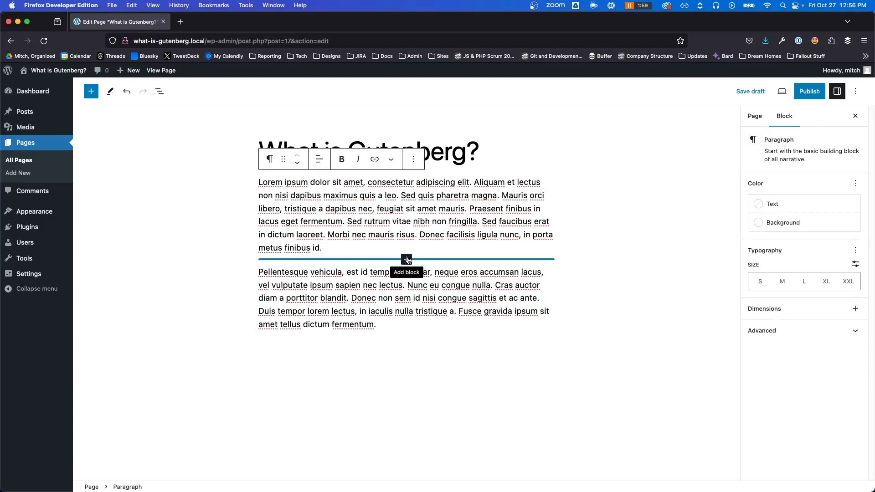
pyautogui.click(520, 348)
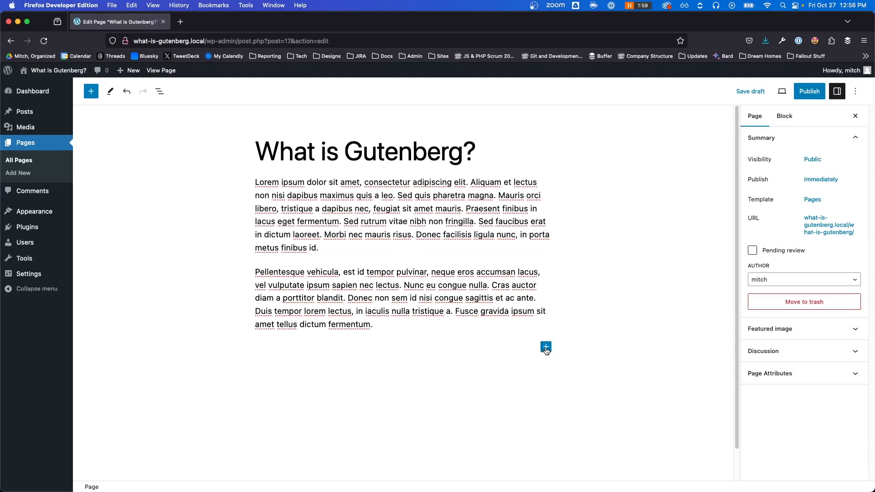
# Add an Image block below the second paragraph and fill it with chili.jpg from the media library
pyautogui.click(546, 348)
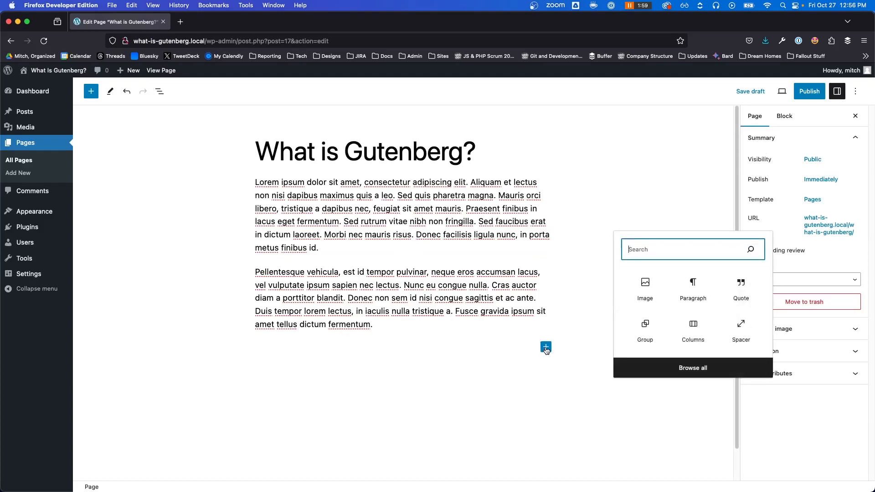
pyautogui.click(650, 293)
pyautogui.click(324, 404)
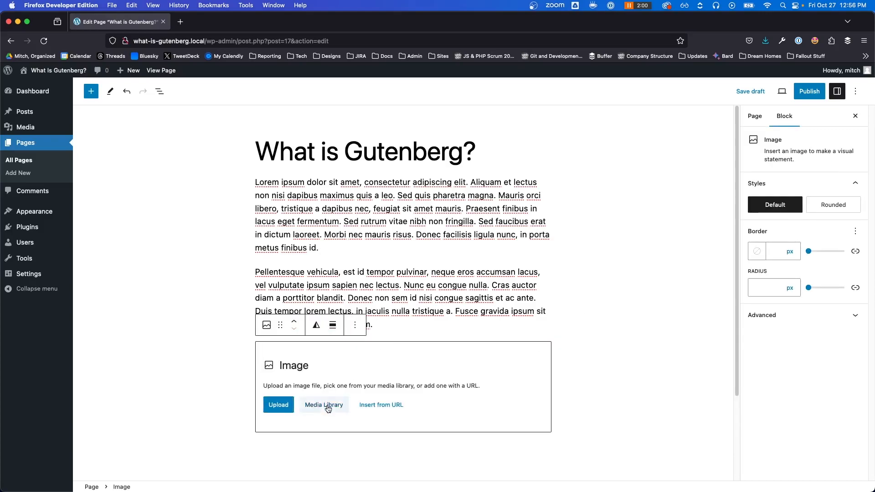
pyautogui.click(59, 187)
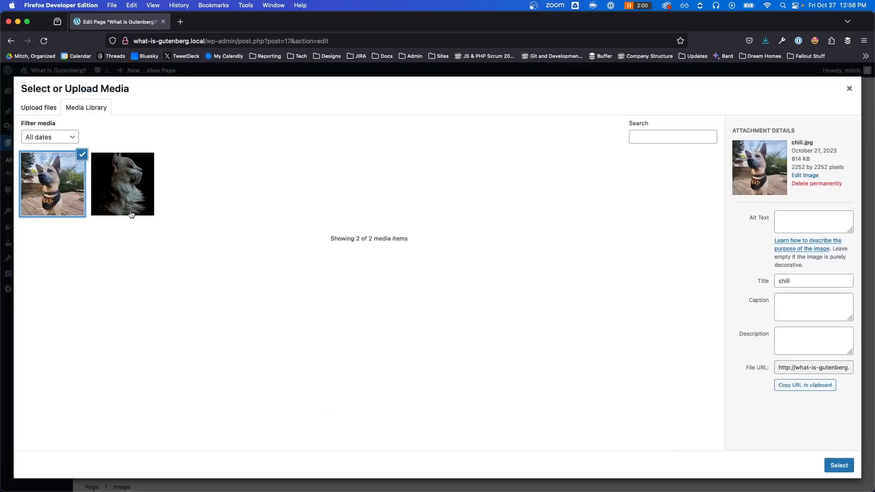
pyautogui.click(839, 466)
pyautogui.scroll(-3, 545, 317)
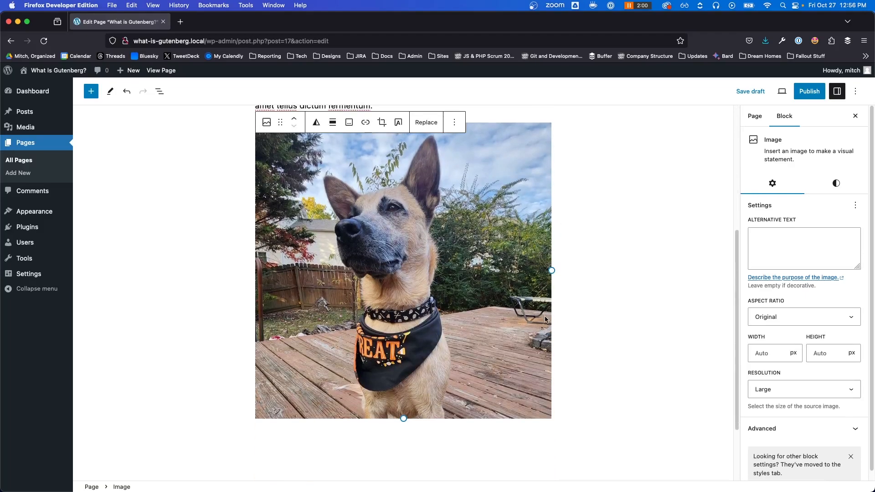
pyautogui.click(578, 227)
pyautogui.scroll(2, 581, 245)
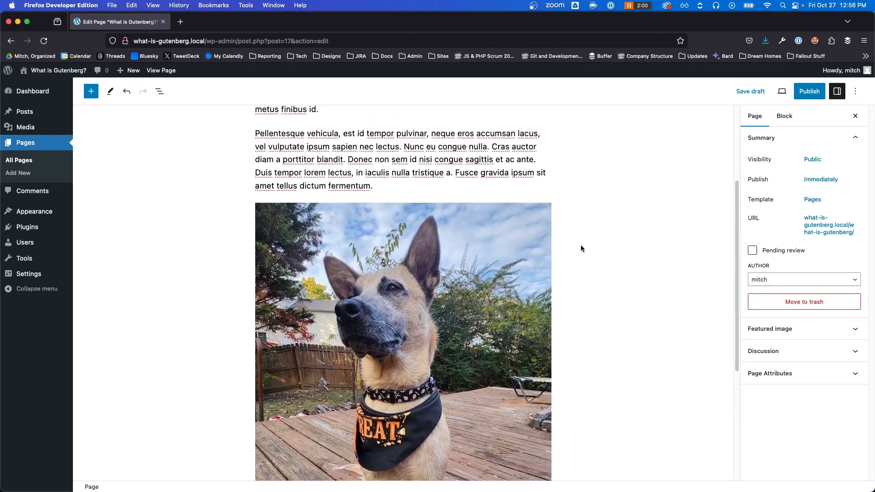
pyautogui.scroll(-2, 580, 245)
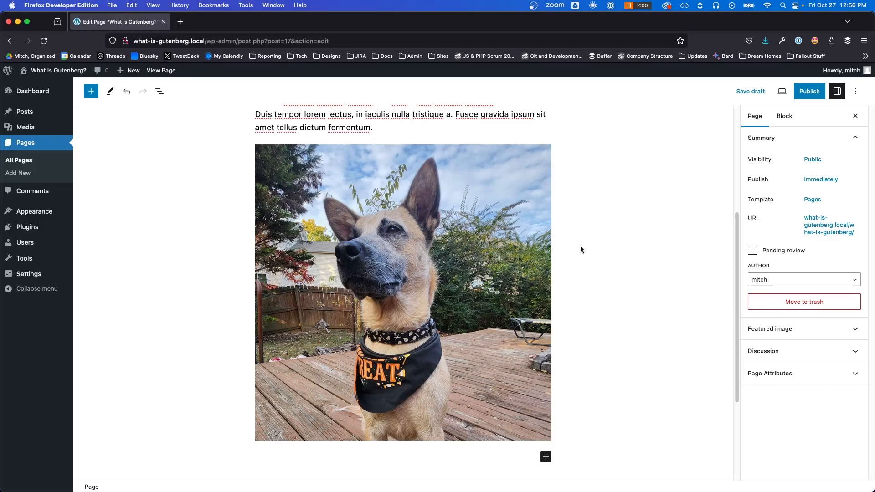
# Insert a Quote block between the second paragraph and the image, reading "This is a majestic dog" in quotation marks, and enter the speaker's name as citation
pyautogui.click(546, 457)
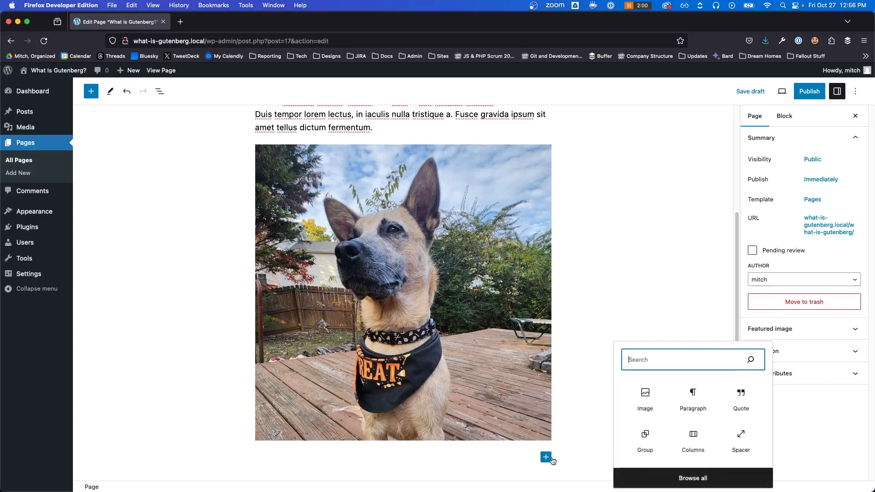
pyautogui.click(673, 478)
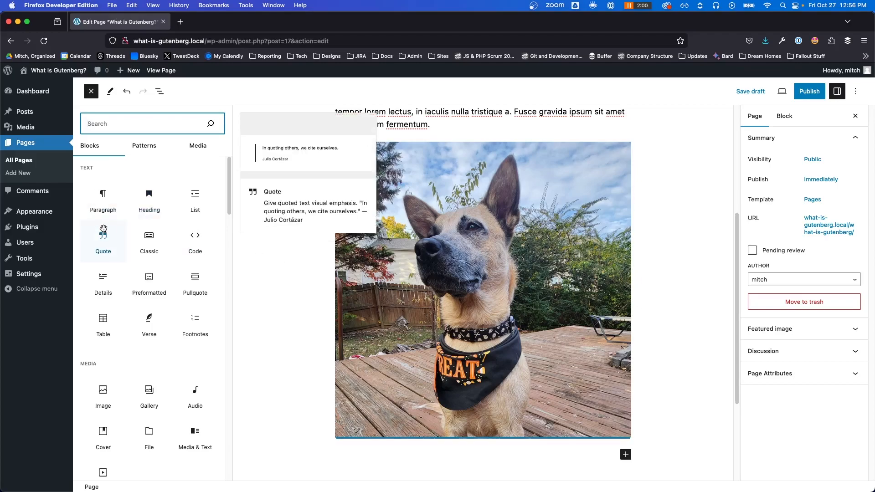
pyautogui.moveTo(101, 238); pyautogui.dragTo(395, 136)
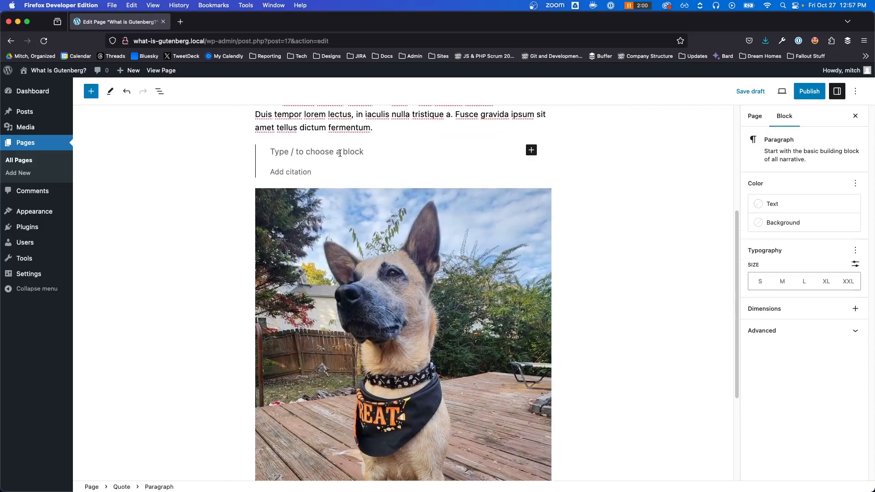
pyautogui.write('"This is a majestic dog"')
pyautogui.click(274, 170)
pyautogui.write('~Mitch')
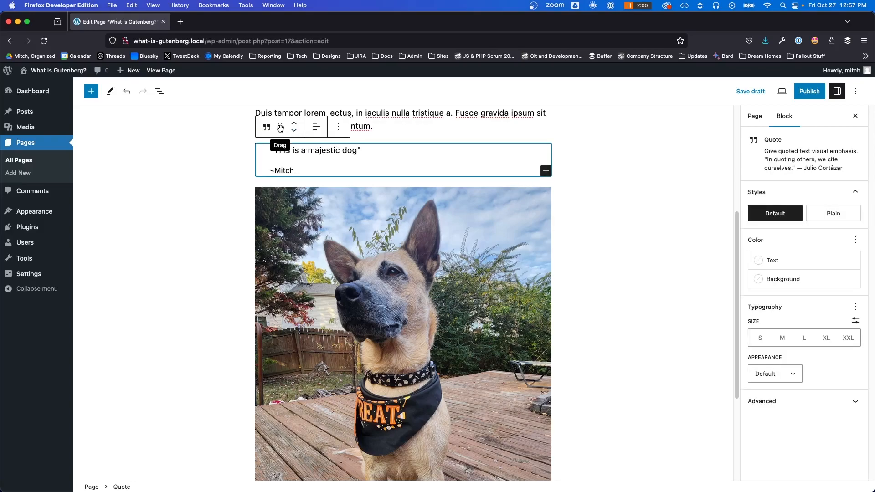
# Move the quote block below the dog image and back to its place between the second paragraph and the image
pyautogui.moveTo(281, 128); pyautogui.dragTo(326, 360)
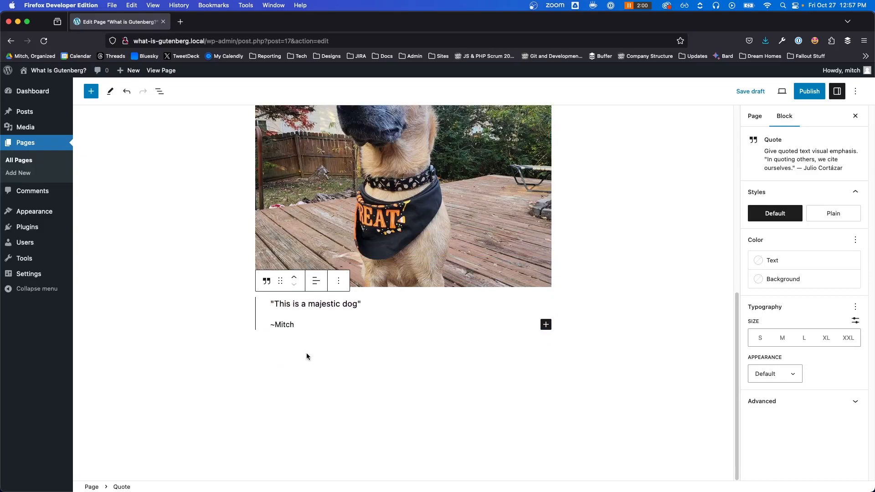
pyautogui.moveTo(276, 285); pyautogui.dragTo(305, 172)
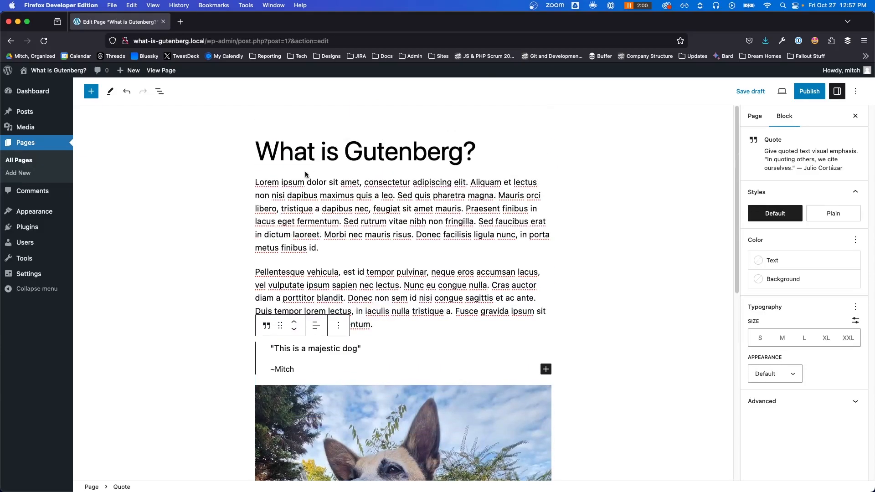
pyautogui.click(624, 220)
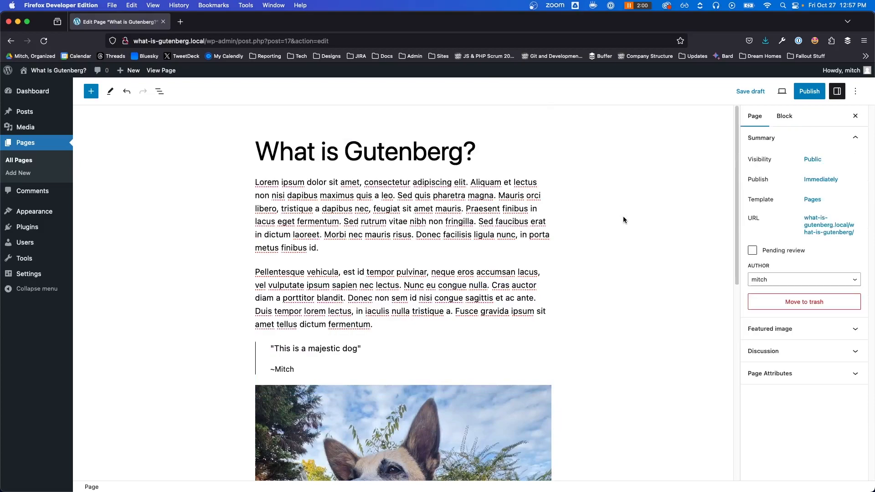
pyautogui.click(92, 92)
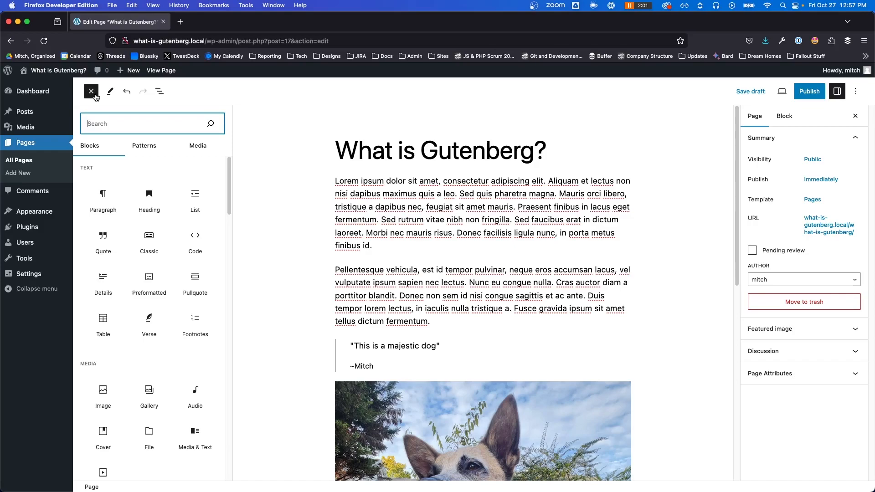
pyautogui.click(92, 92)
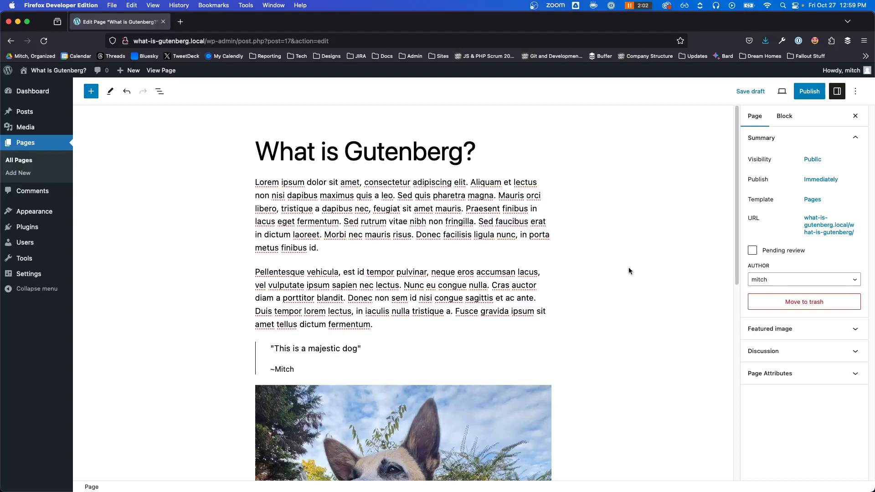
# Make the quote text "This is a majestic dog" bold
pyautogui.click(381, 348)
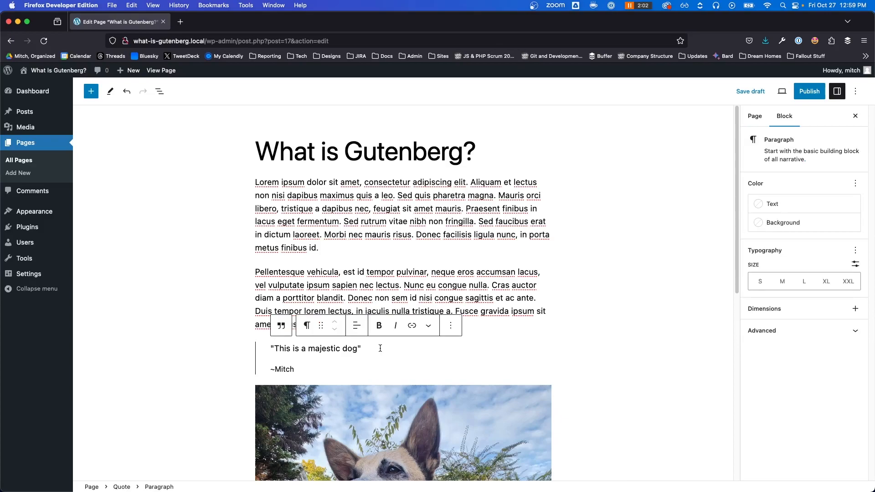
pyautogui.moveTo(378, 348); pyautogui.dragTo(270, 349)
pyautogui.click(380, 329)
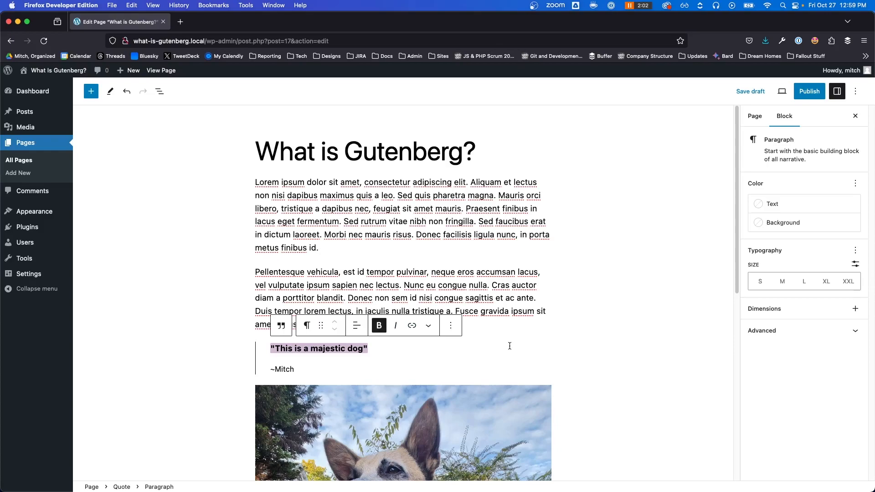
pyautogui.click(426, 281)
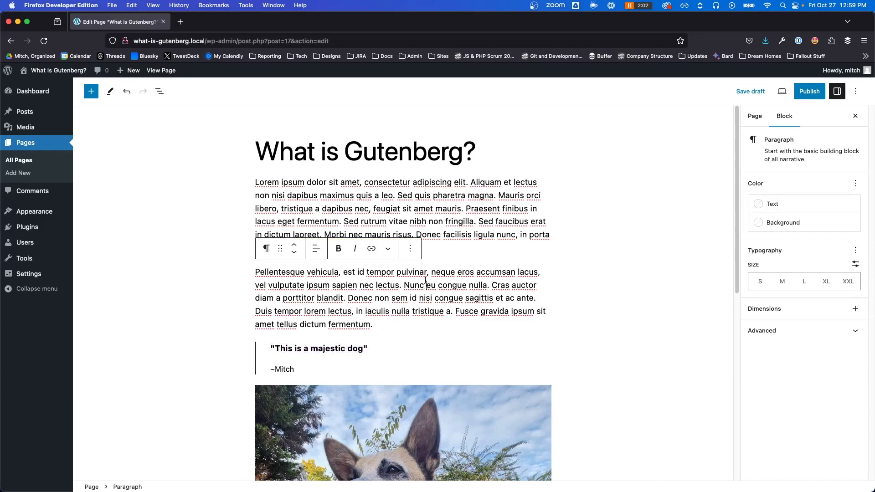
# Examine the dog image's block settings and its style options
pyautogui.scroll(-5, 425, 281)
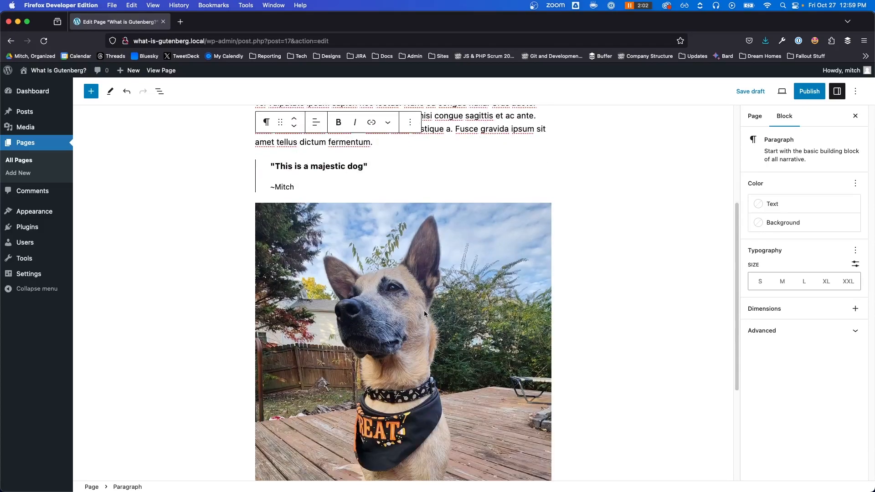
pyautogui.click(425, 314)
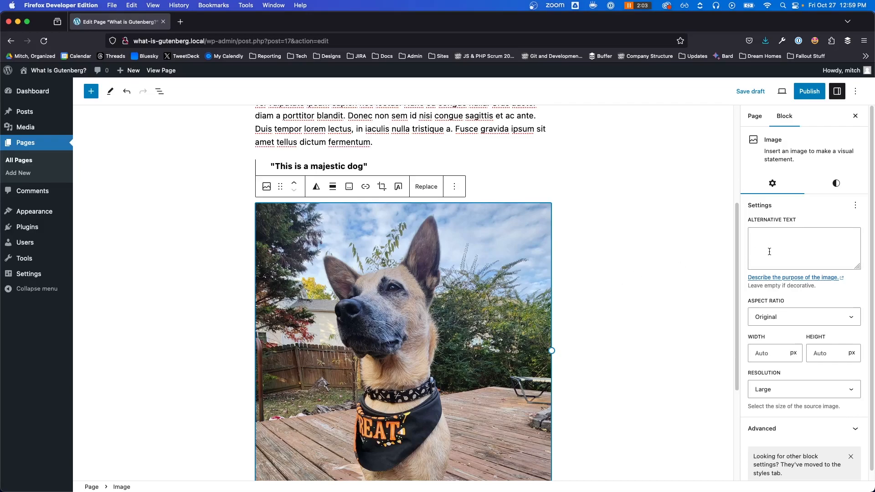
pyautogui.click(826, 191)
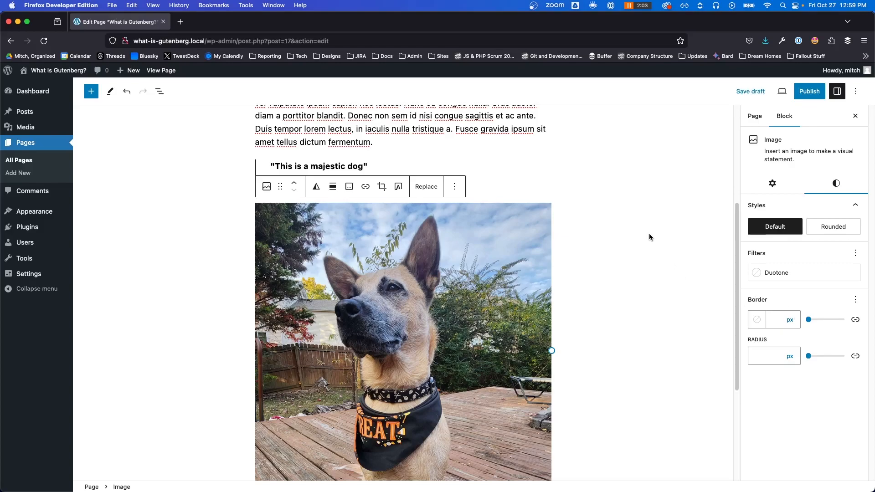
pyautogui.click(623, 257)
pyautogui.scroll(5, 610, 257)
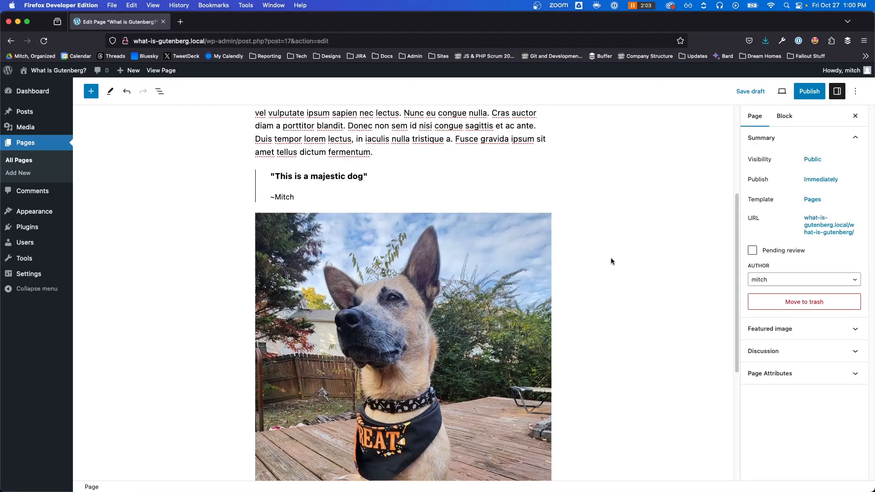
pyautogui.scroll(1, 613, 281)
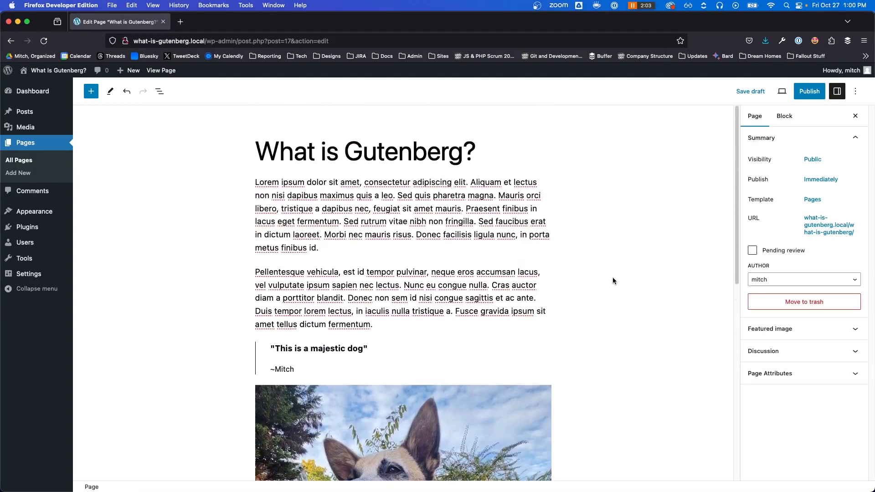